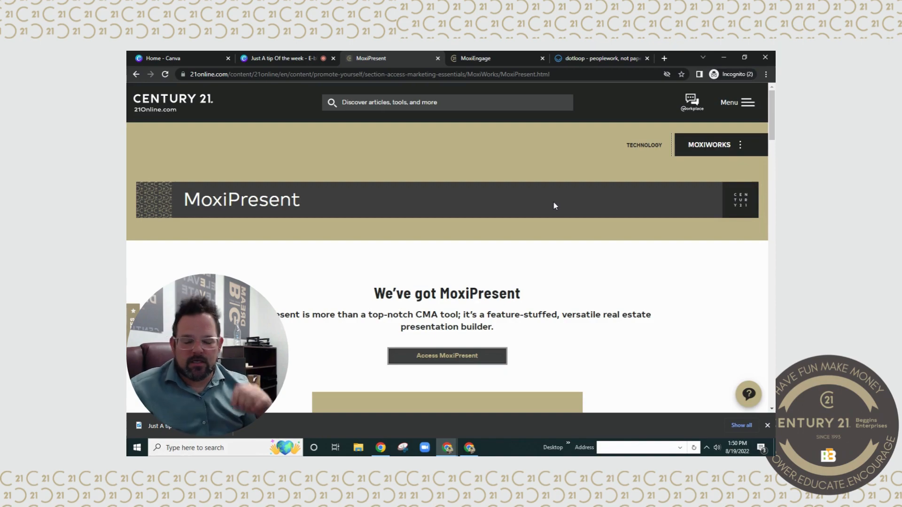
Switch to MoxiEngage and open the agent dashboard.
left_click(493, 58)
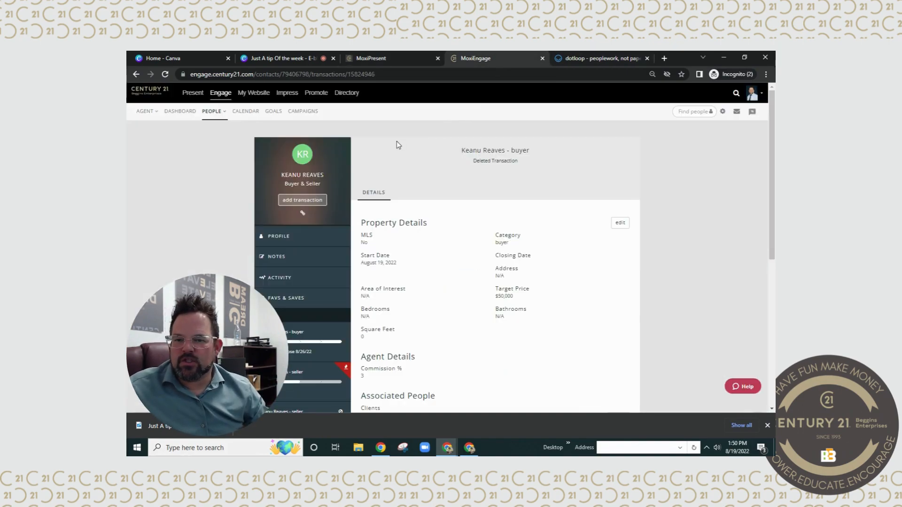
left_click(185, 113)
In 21Online, return to the Productivity Hub and open the MoxiEngage information page.
left_click(390, 58)
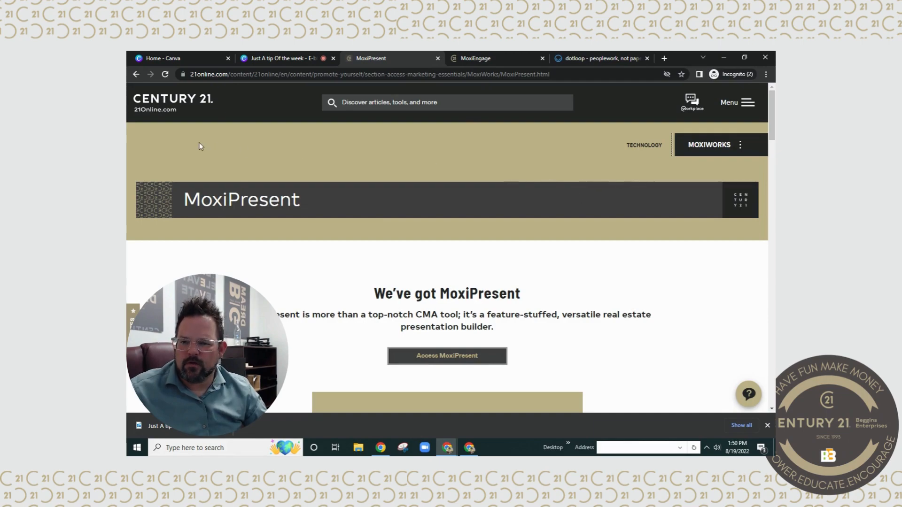
left_click(136, 74)
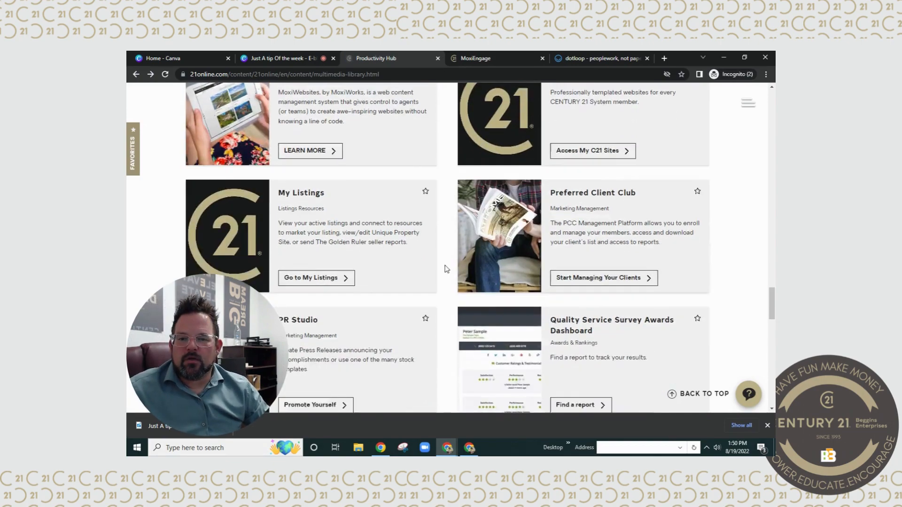
scroll(446, 266, "up", 5)
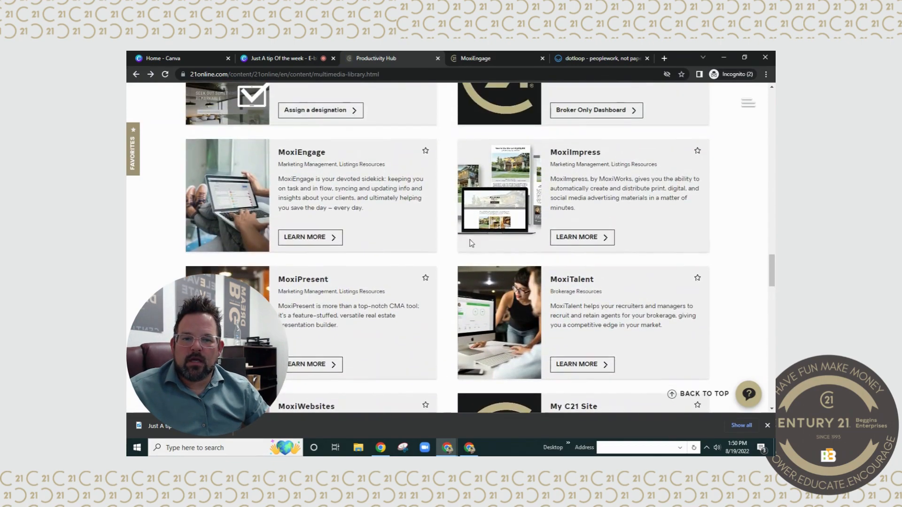
left_click(315, 238)
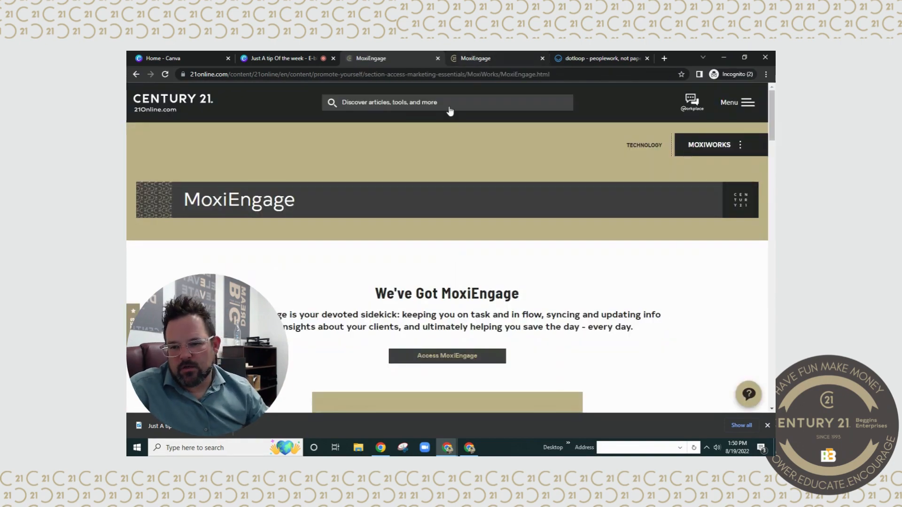
Return to the MoxiEngage dashboard, search people by the client's first name and open the matching contact.
left_click(488, 59)
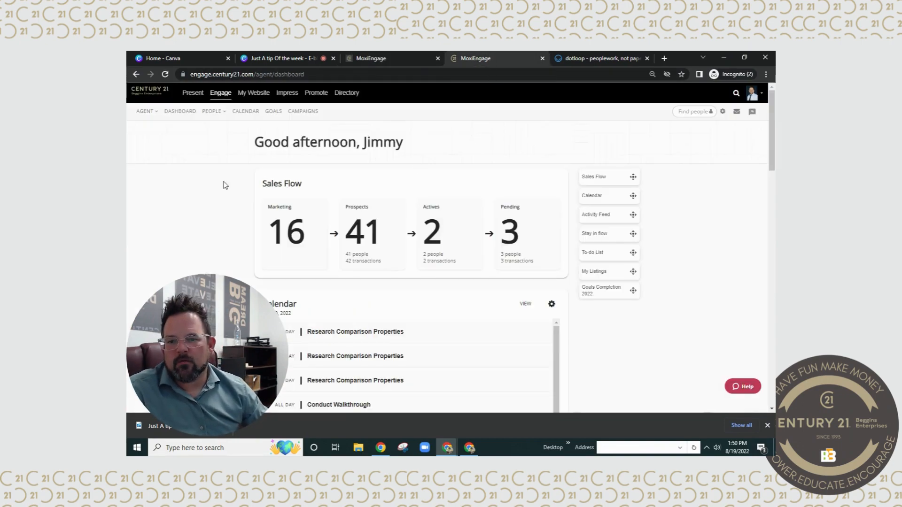
scroll(423, 195, "down", 8)
scroll(431, 306, "up", 8)
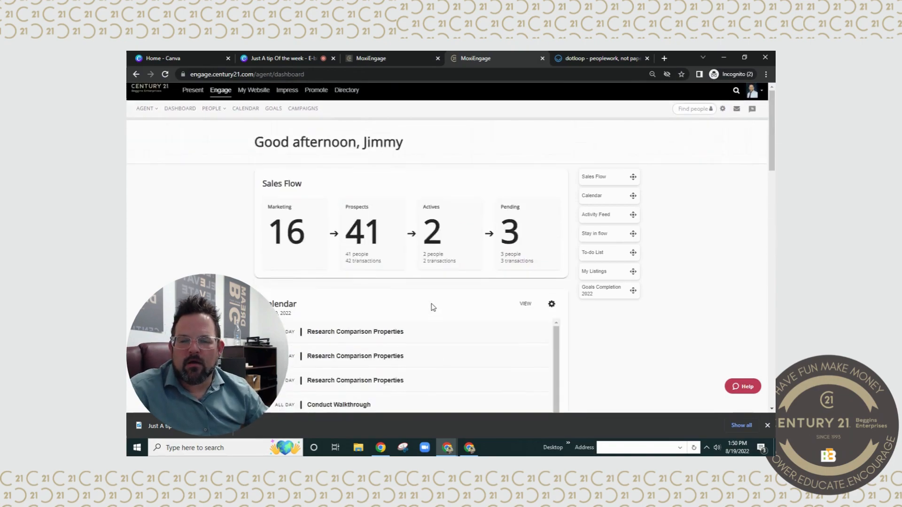
left_click(688, 112)
type("keanu")
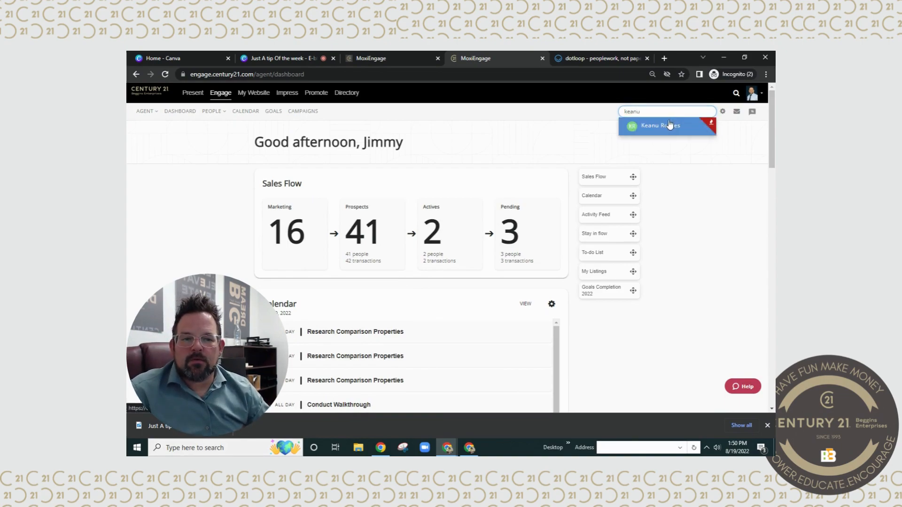
left_click(667, 125)
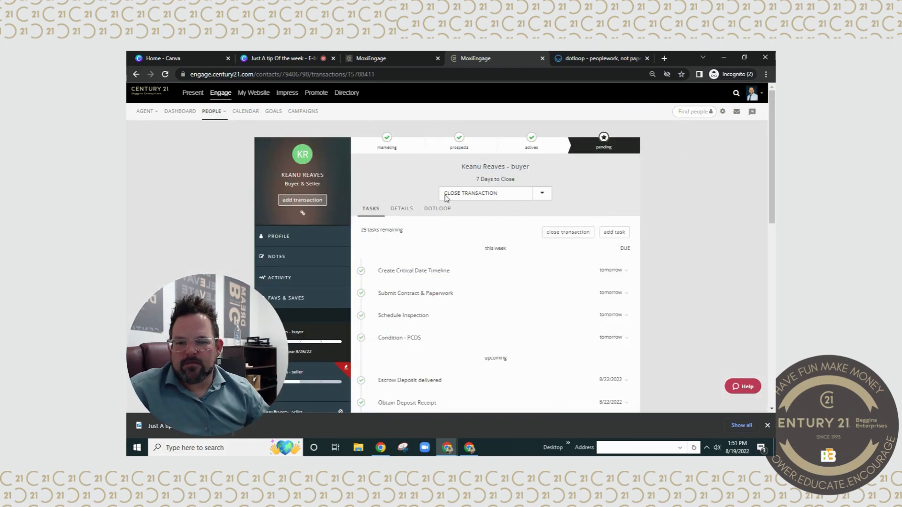
Deactivate the client's pending buyer transaction rather than deleting it.
left_click(536, 225)
left_click(698, 400)
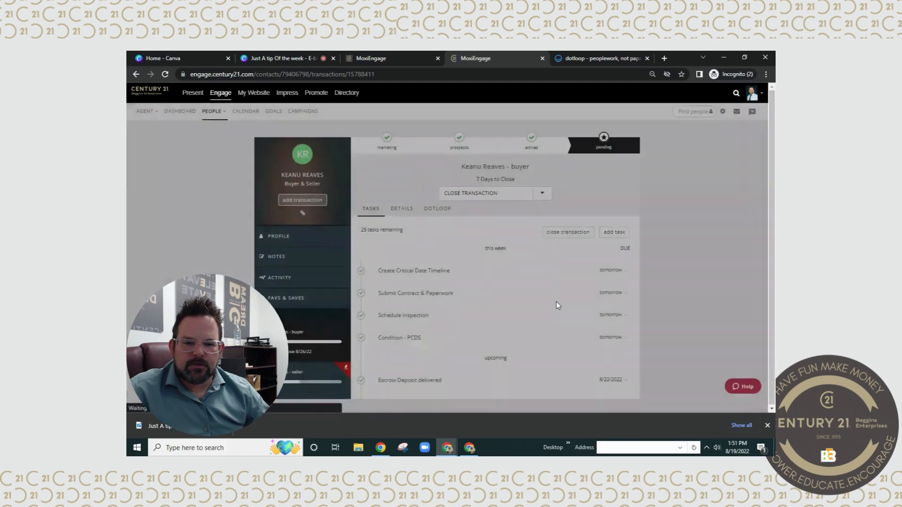
left_click(542, 193)
left_click(483, 208)
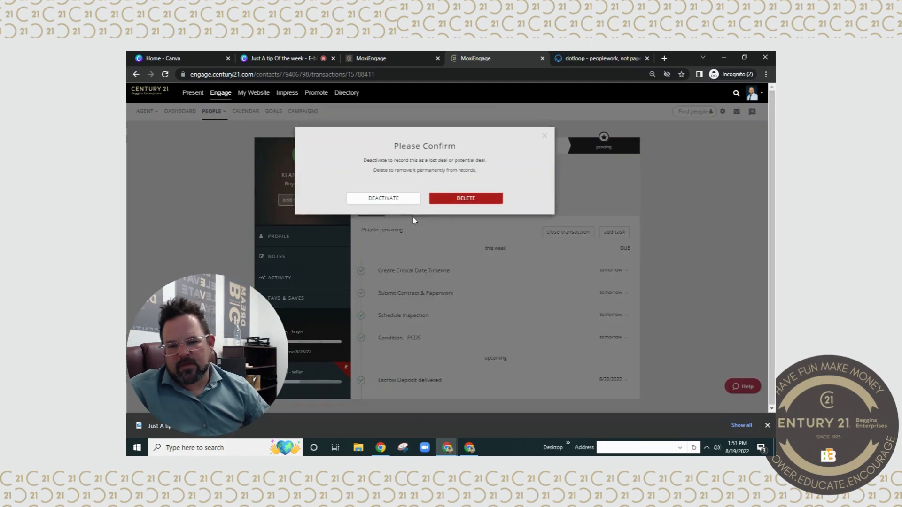
left_click(384, 197)
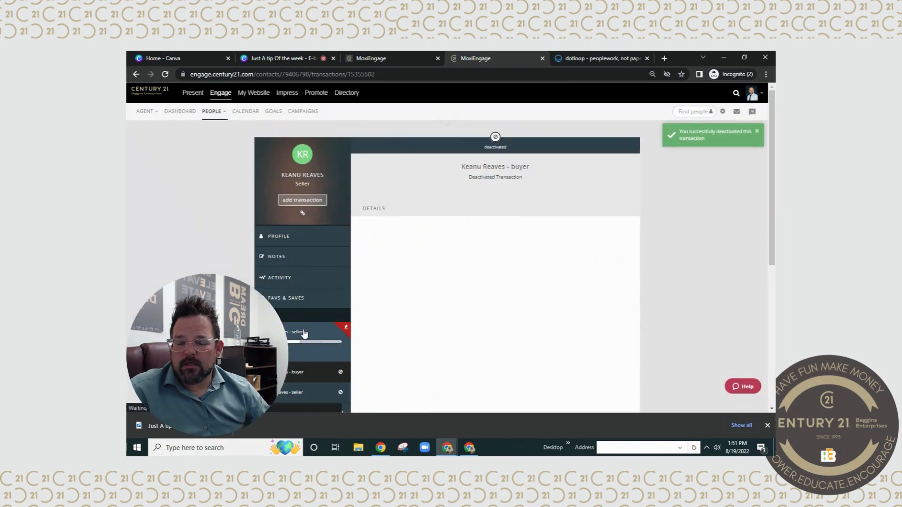
Start a new prospects transaction for the client and set the transaction type to Buyer.
left_click(304, 337)
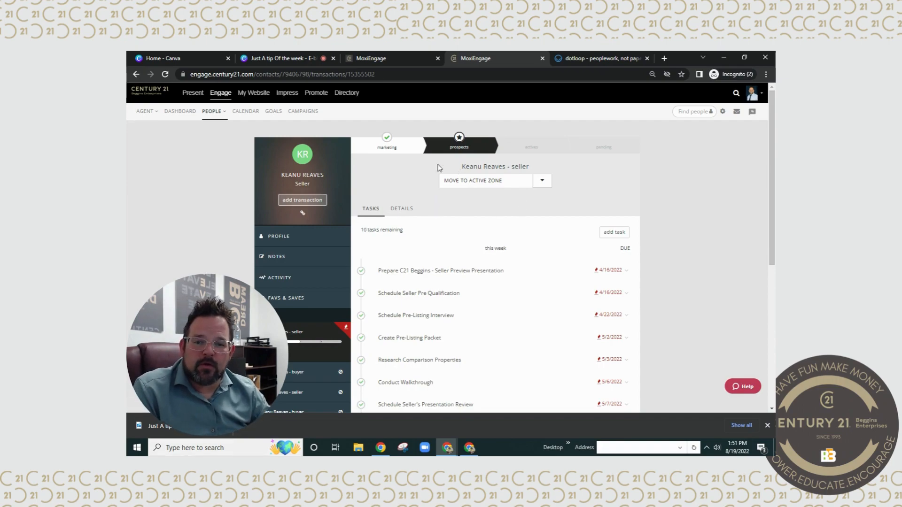
left_click(298, 200)
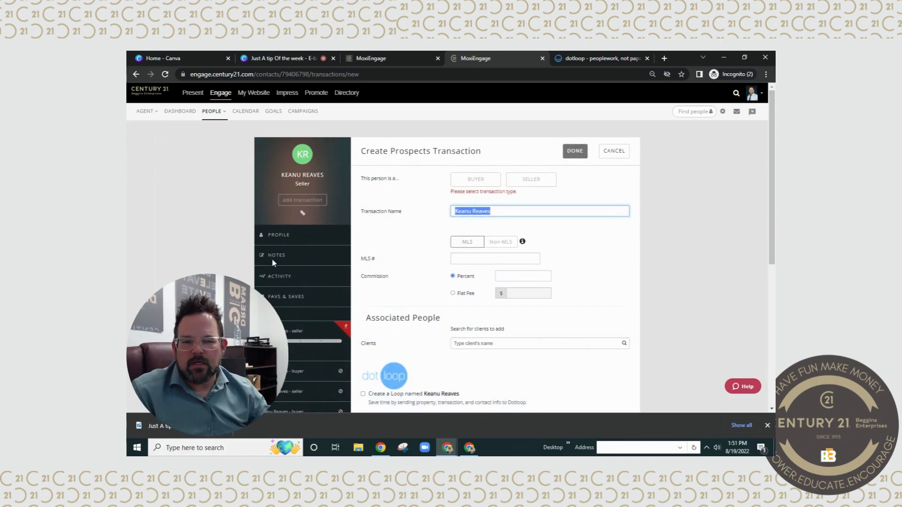
scroll(439, 221, "down", 1)
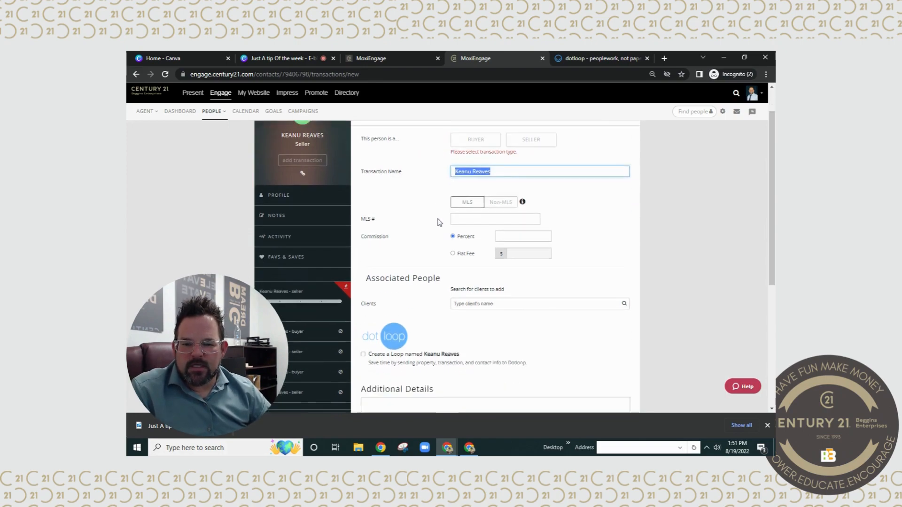
scroll(438, 221, "up", 1)
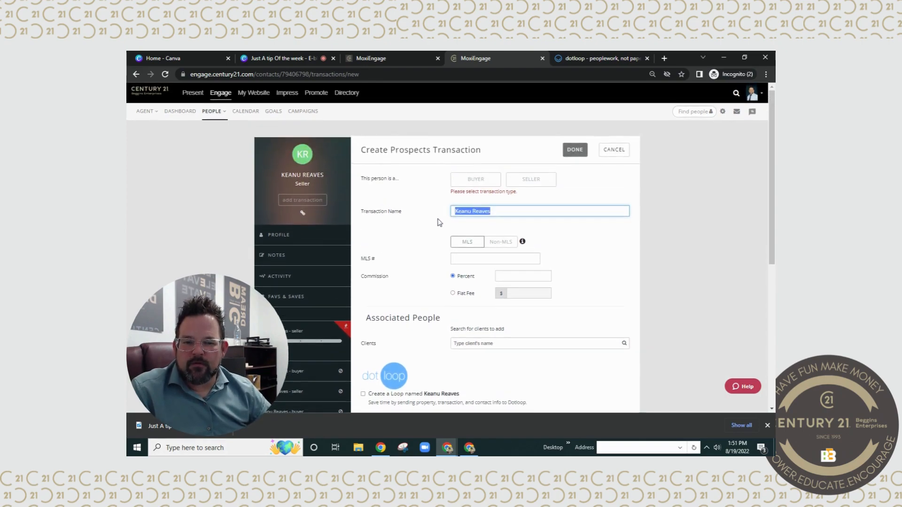
left_click(482, 184)
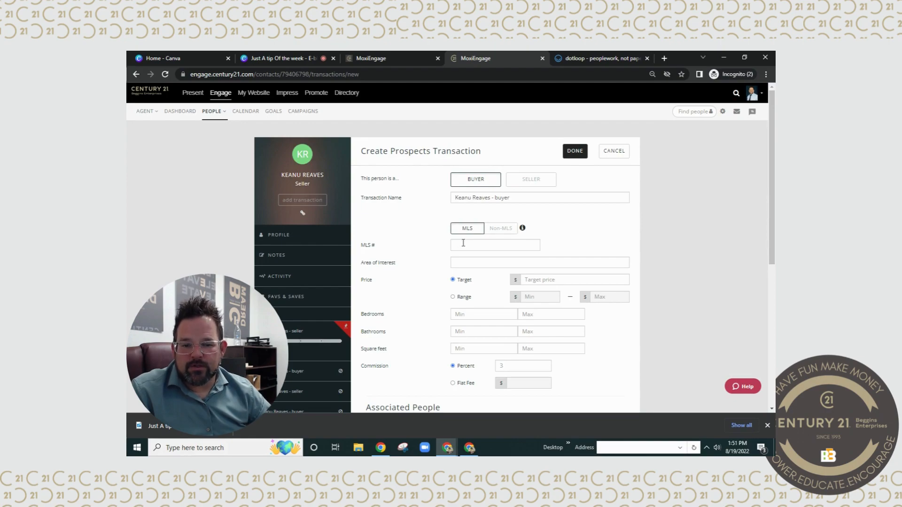
Mark the new buyer transaction as Non-MLS and set its target price to $50,000.
scroll(494, 272, "down", 3)
scroll(493, 263, "up", 2)
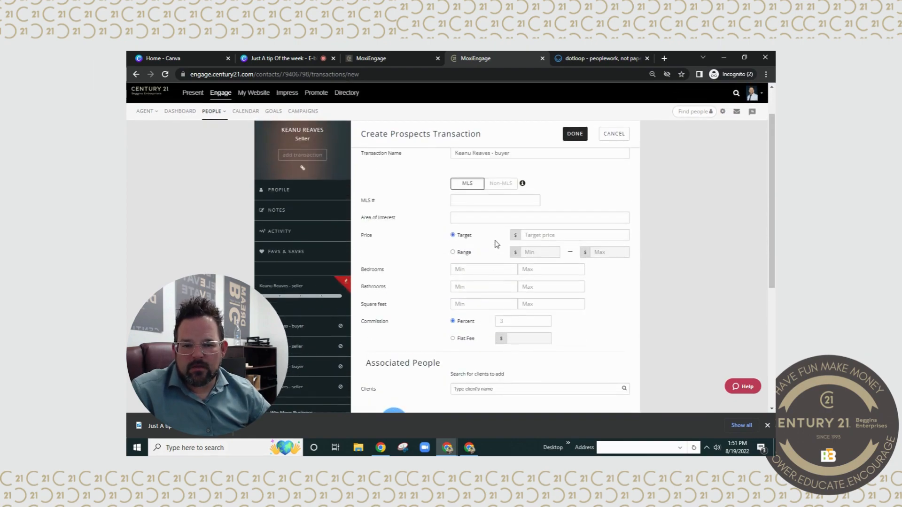
left_click(501, 184)
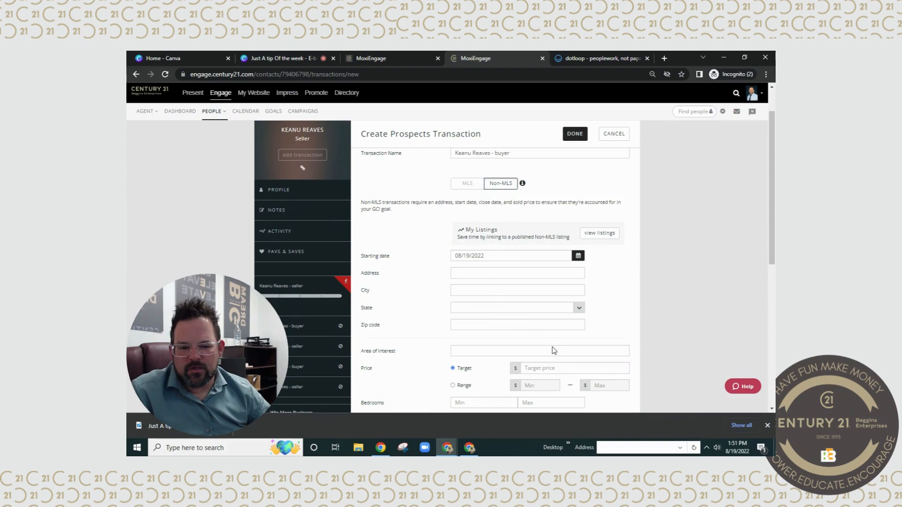
scroll(552, 350, "down", 1)
left_click(561, 323)
type("50000")
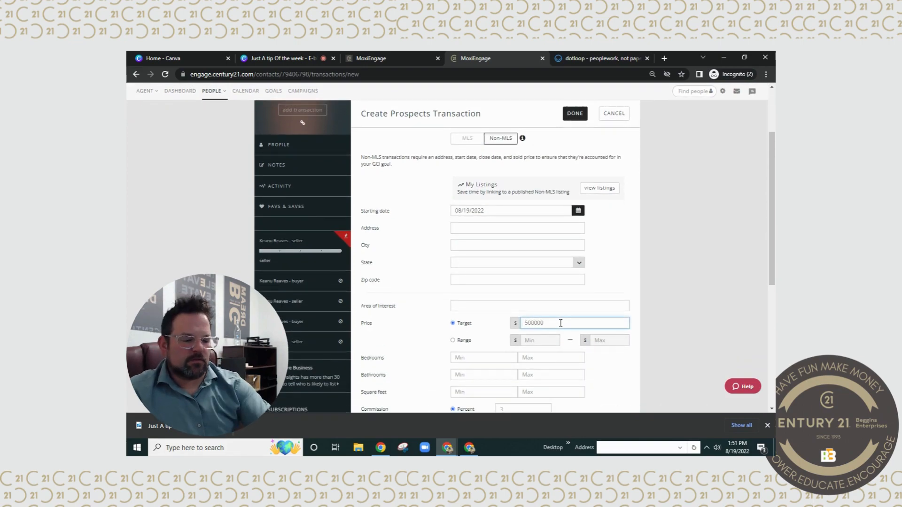
Enable creating a dotloop Loop for the new buyer transaction and submit the form.
scroll(393, 286, "down", 4)
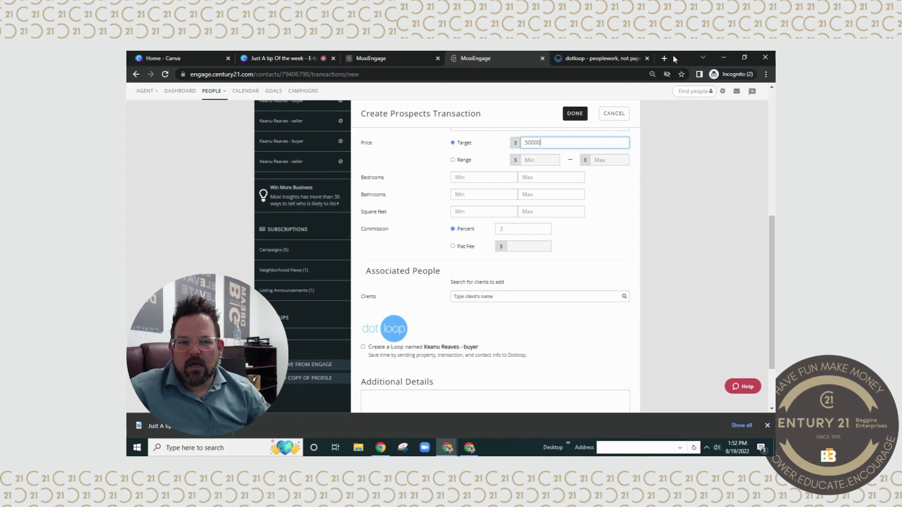
left_click(647, 58)
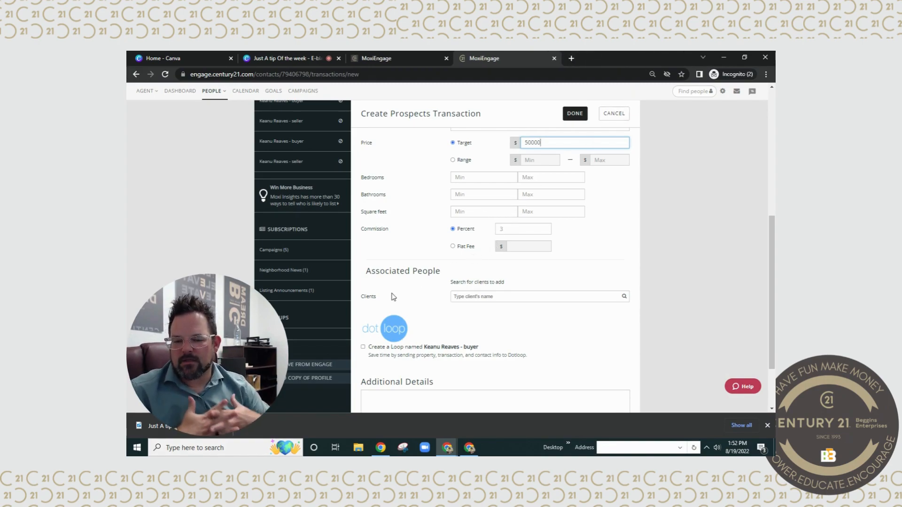
left_click(363, 346)
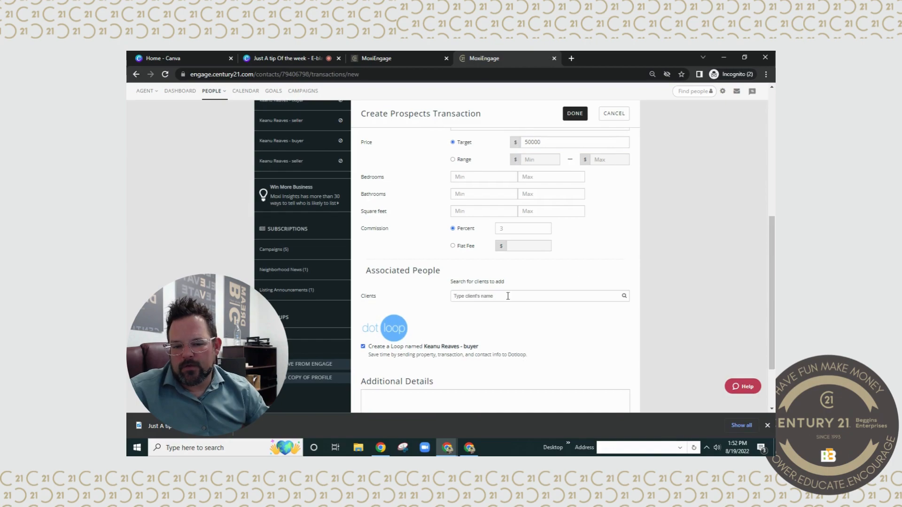
scroll(540, 286, "up", 5)
left_click(574, 132)
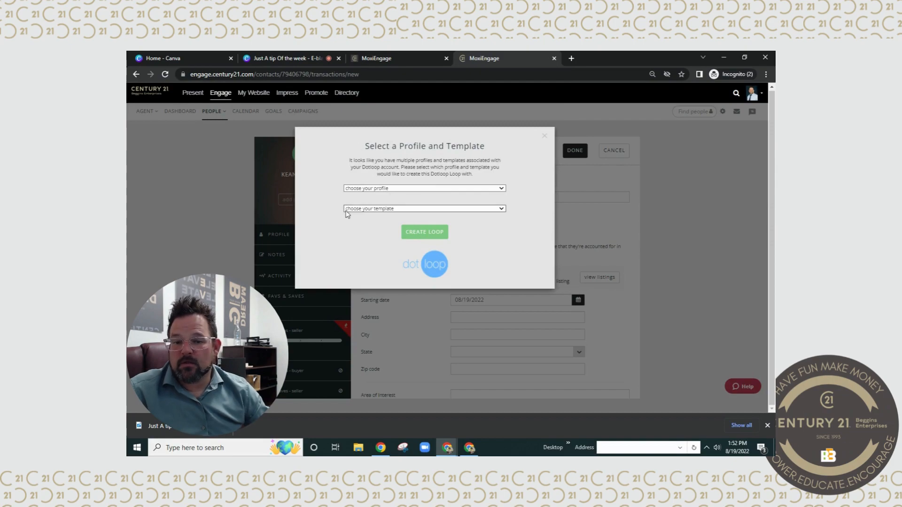
Create the loop with the agent's own dotloop profile and the Contract AS IS RESIDENTIAL template.
left_click(366, 188)
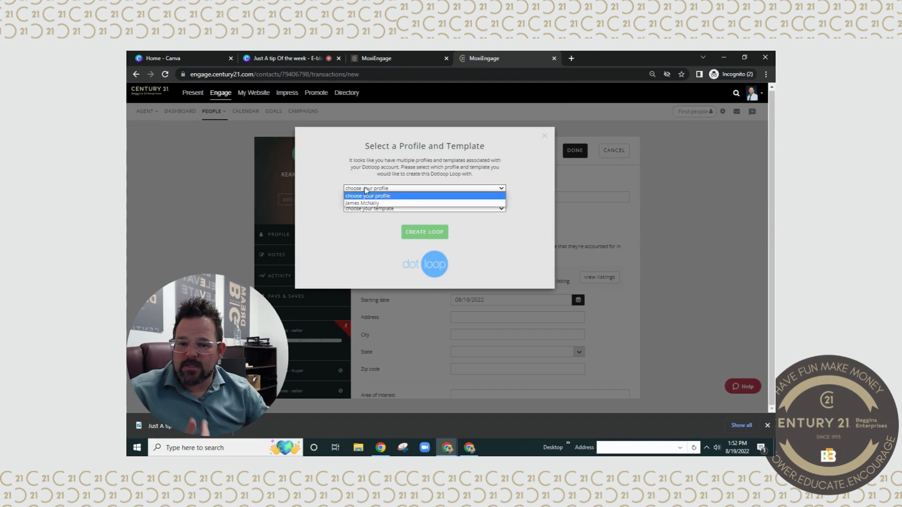
left_click(368, 204)
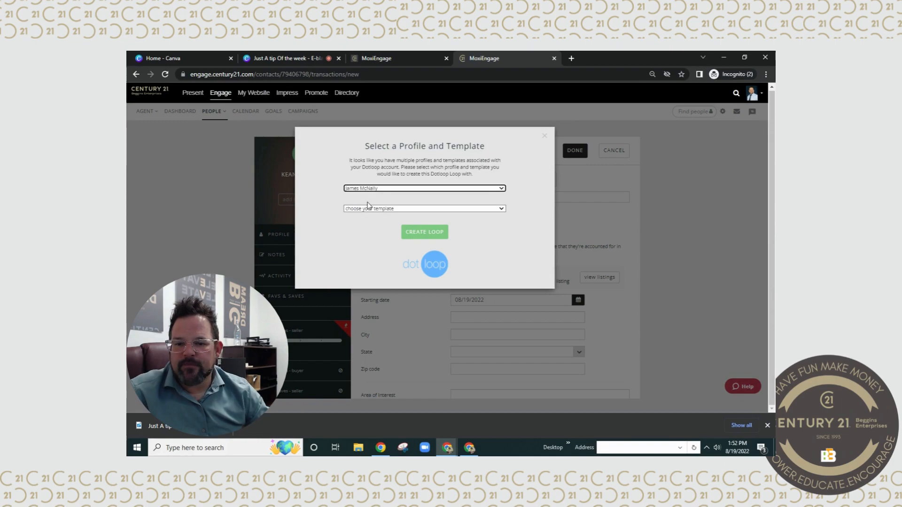
left_click(365, 209)
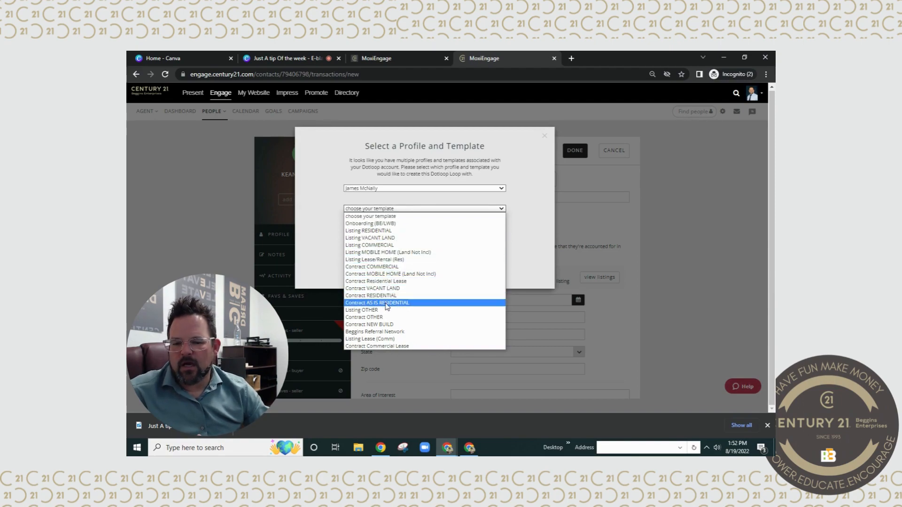
left_click(386, 306)
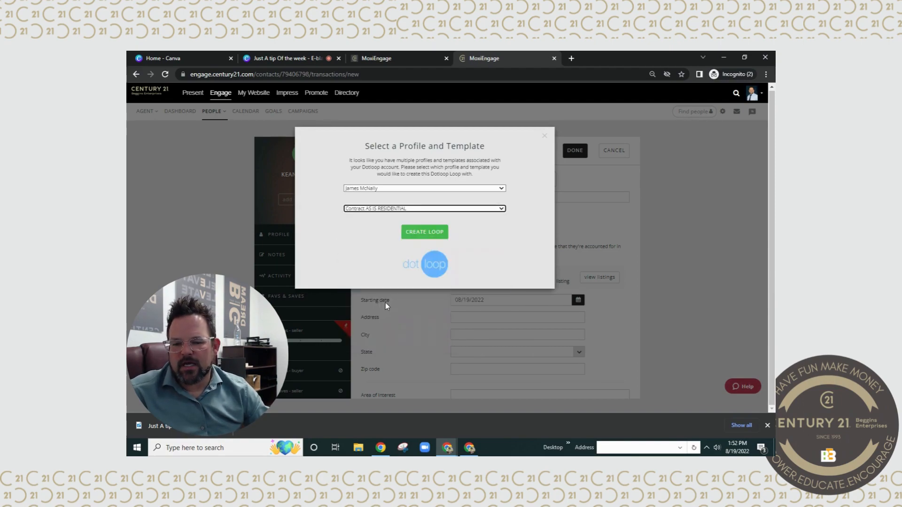
left_click(425, 234)
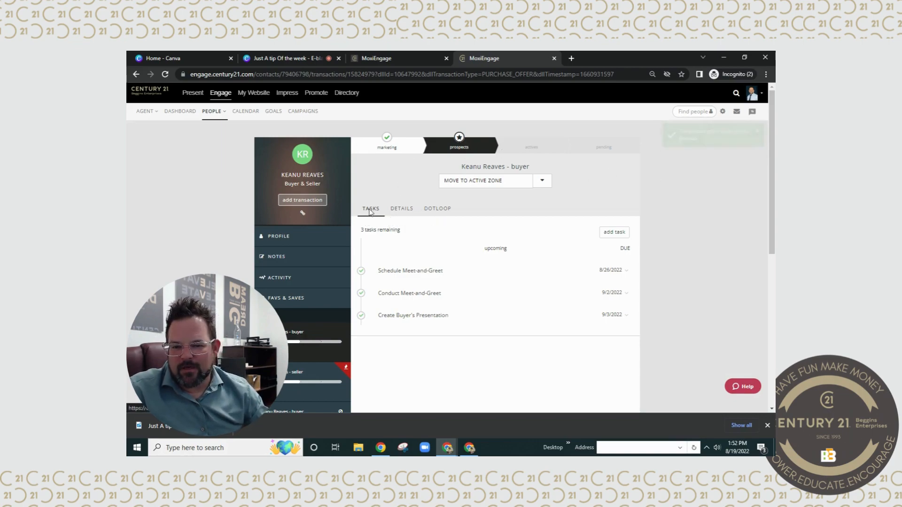
Review the new buyer transaction's property details and its linked dotloop loop name and ID.
left_click(399, 208)
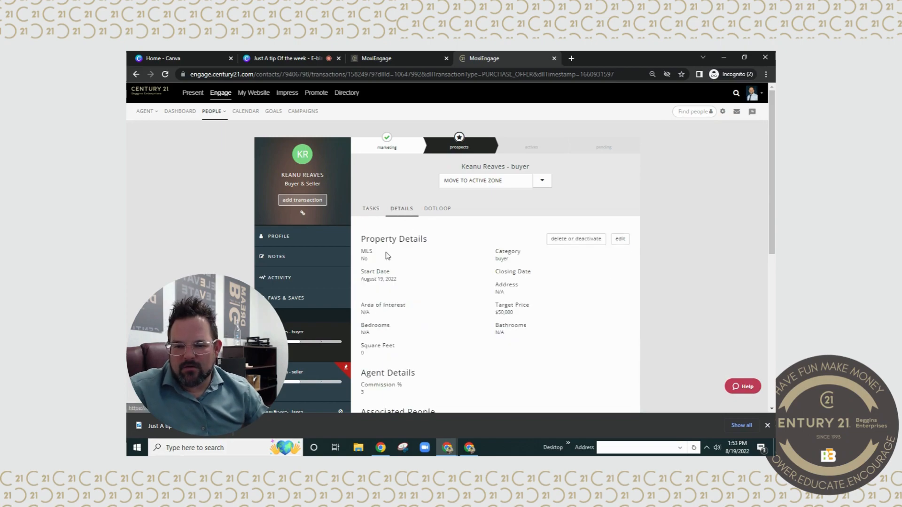
left_click_drag(371, 252, 519, 264)
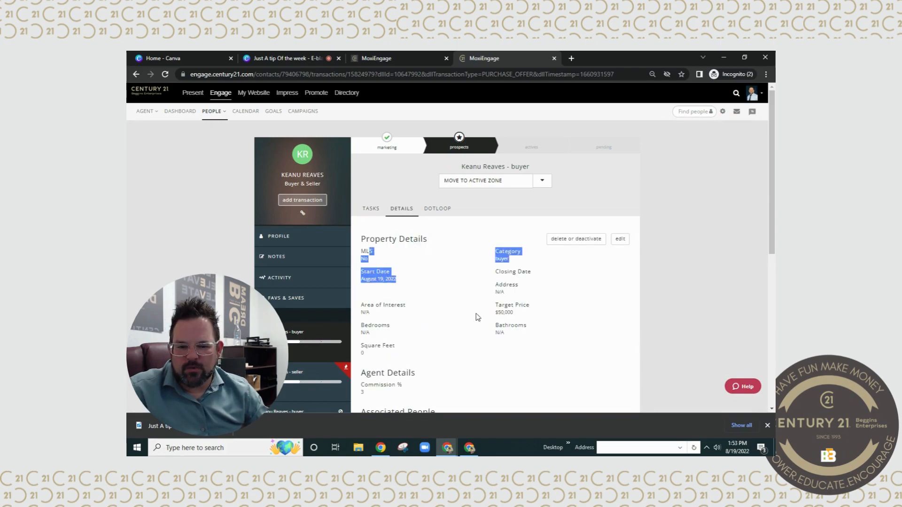
left_click(476, 300)
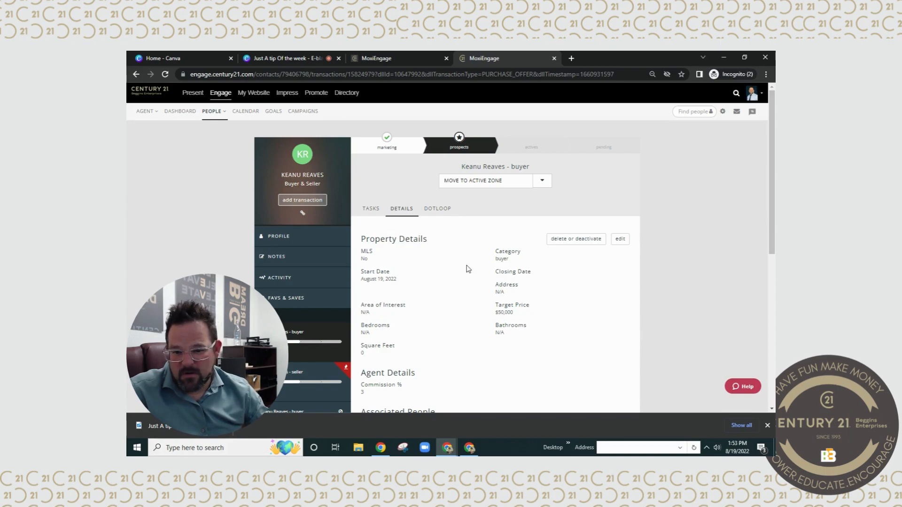
left_click(441, 212)
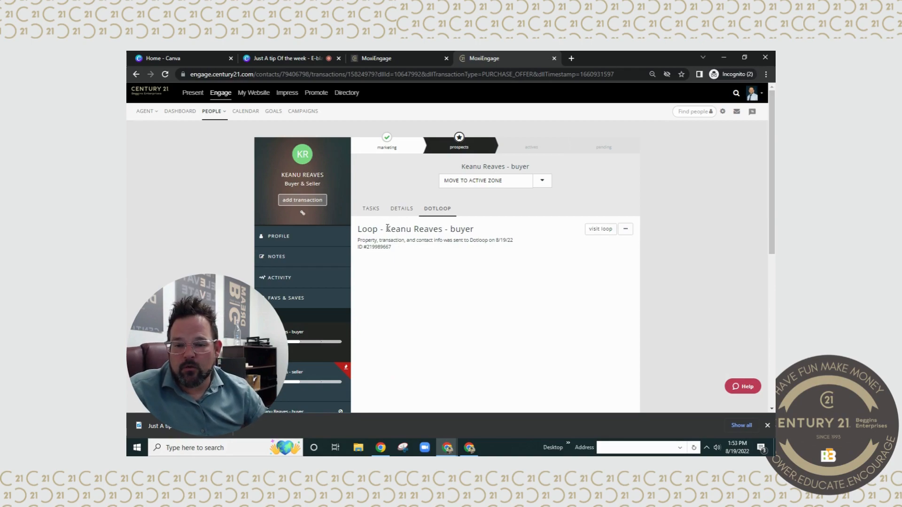
left_click_drag(388, 229, 482, 236)
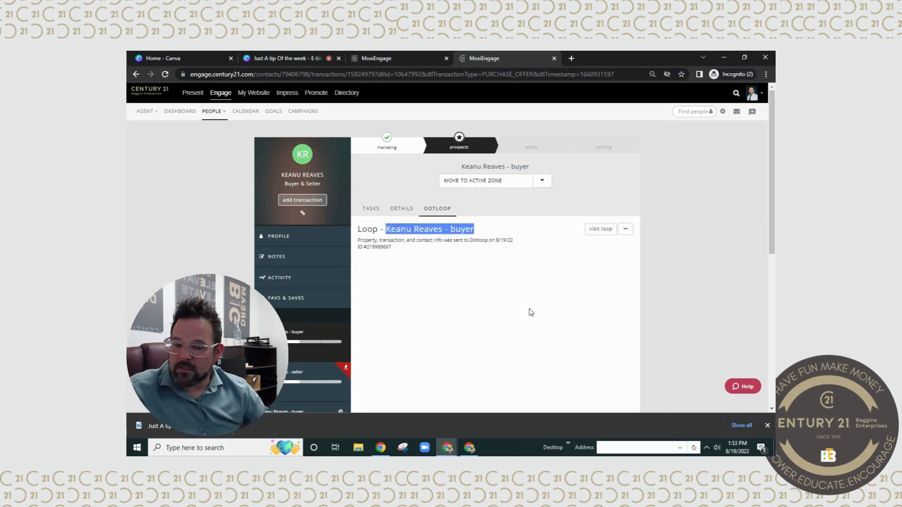
left_click_drag(395, 248, 386, 248)
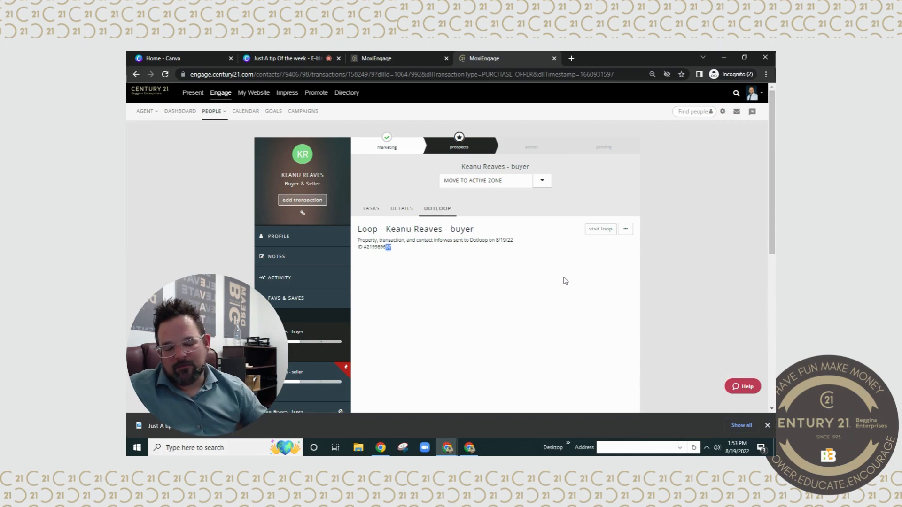
Visit the transaction's linked loop in dotloop and check its details page, including transaction type, status and loop name.
left_click(601, 232)
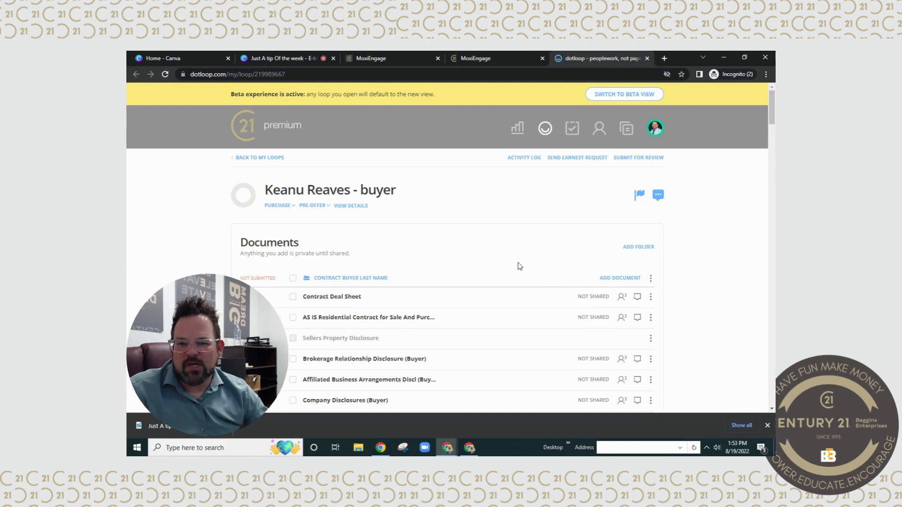
left_click_drag(396, 193, 268, 197)
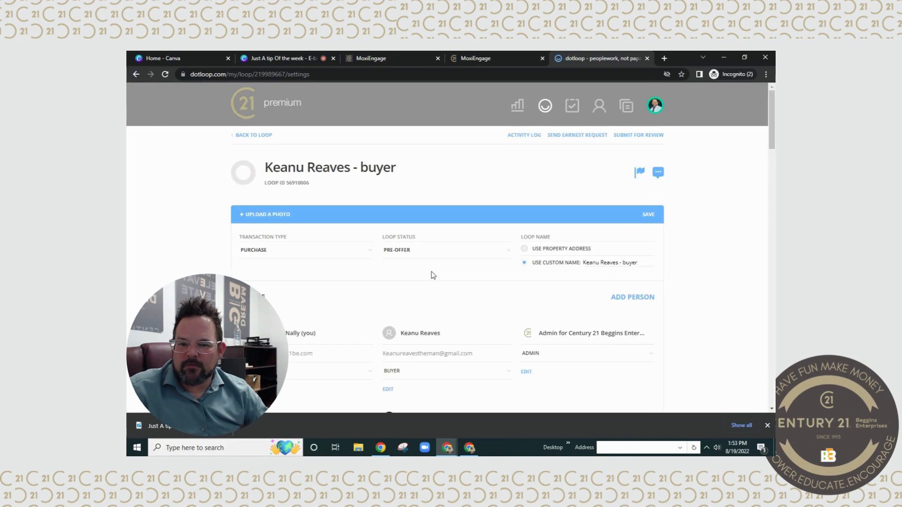
left_click(241, 140)
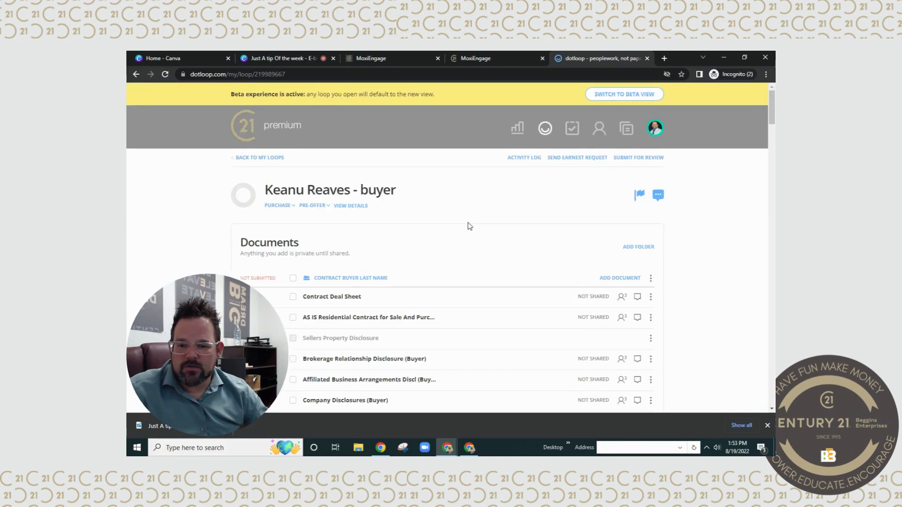
Review the loop's documents and the buyer's contact details without editing them, and switch back to the MoxiEngage transaction.
scroll(470, 226, "down", 1)
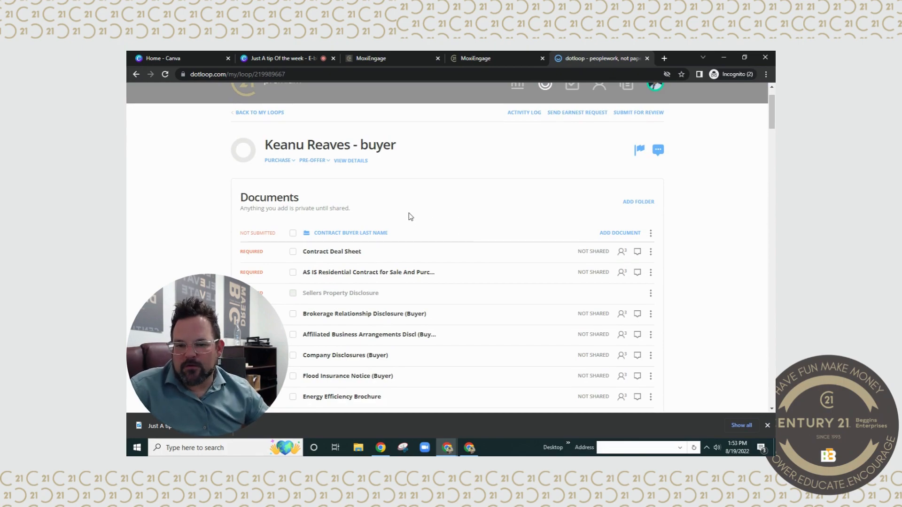
scroll(406, 219, "down", 12)
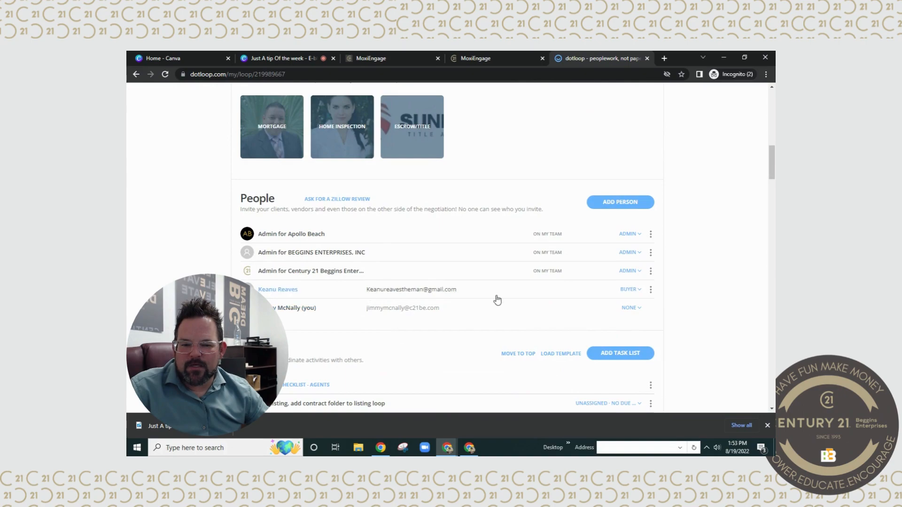
left_click(276, 291)
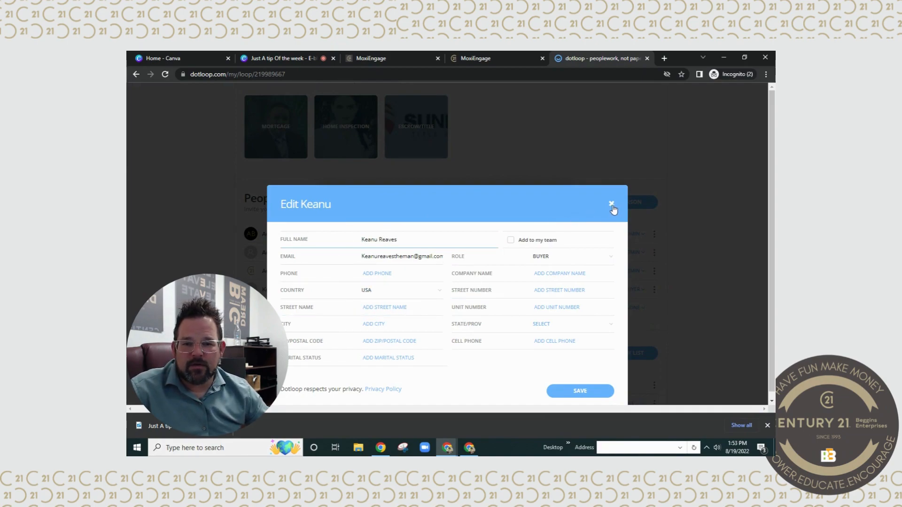
left_click(611, 205)
scroll(489, 178, "up", 10)
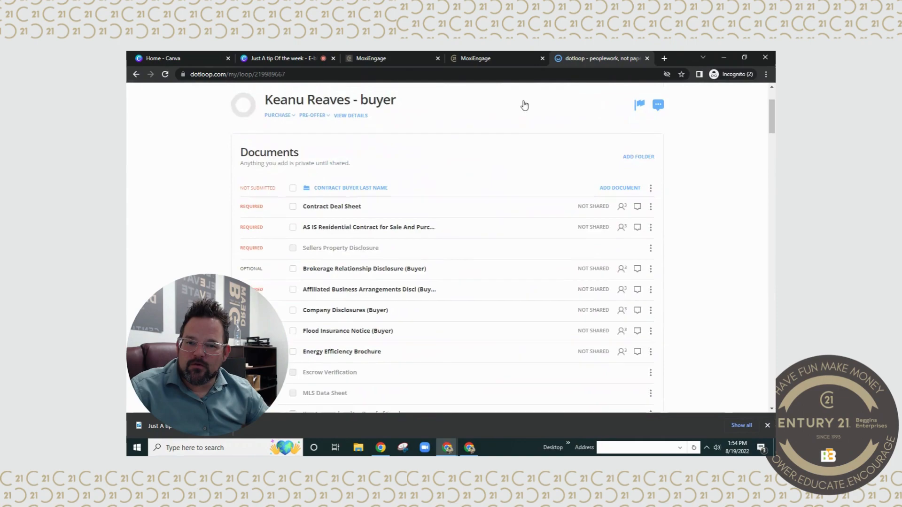
left_click(493, 58)
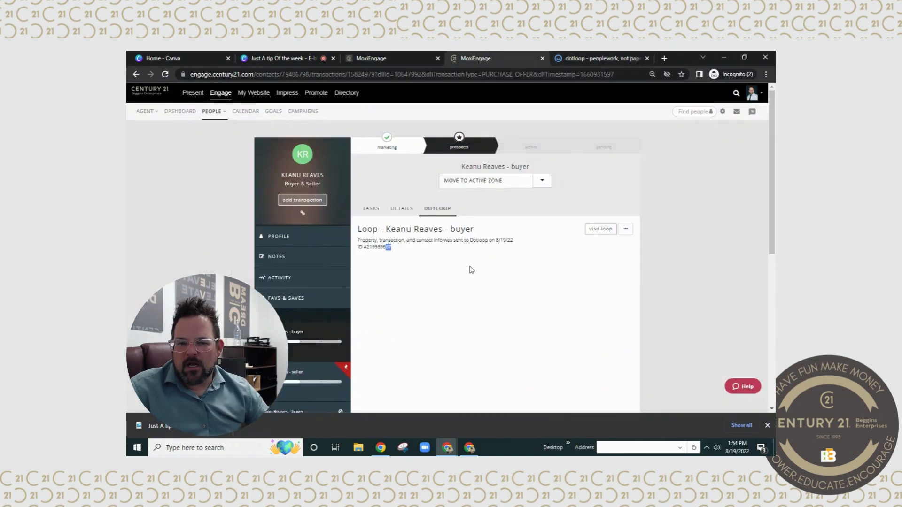